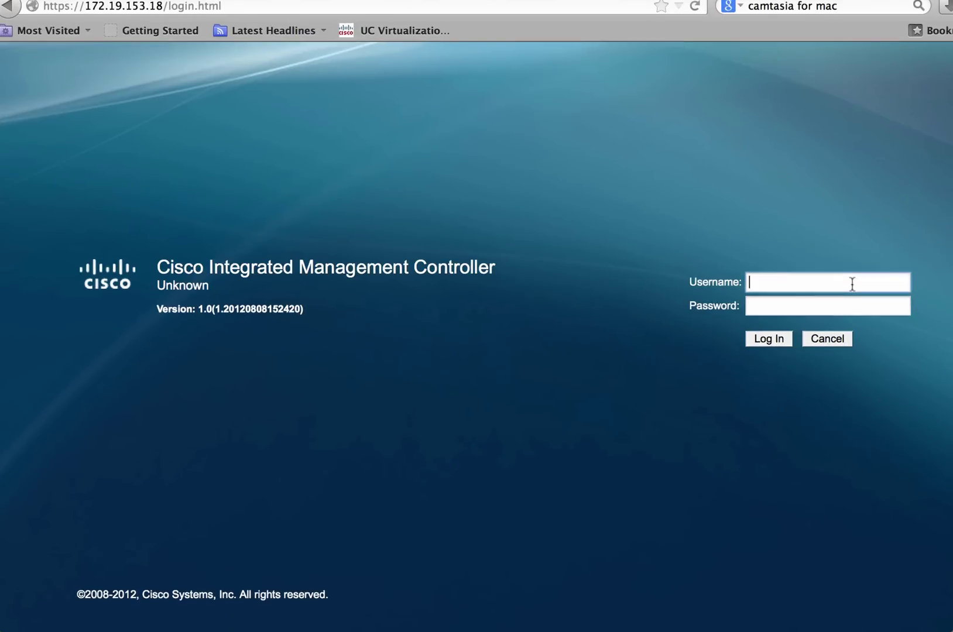
Log in as admin with the account password to reach the Server Summary.
type("admin")
key("Tab")
type("password")
key("Return")
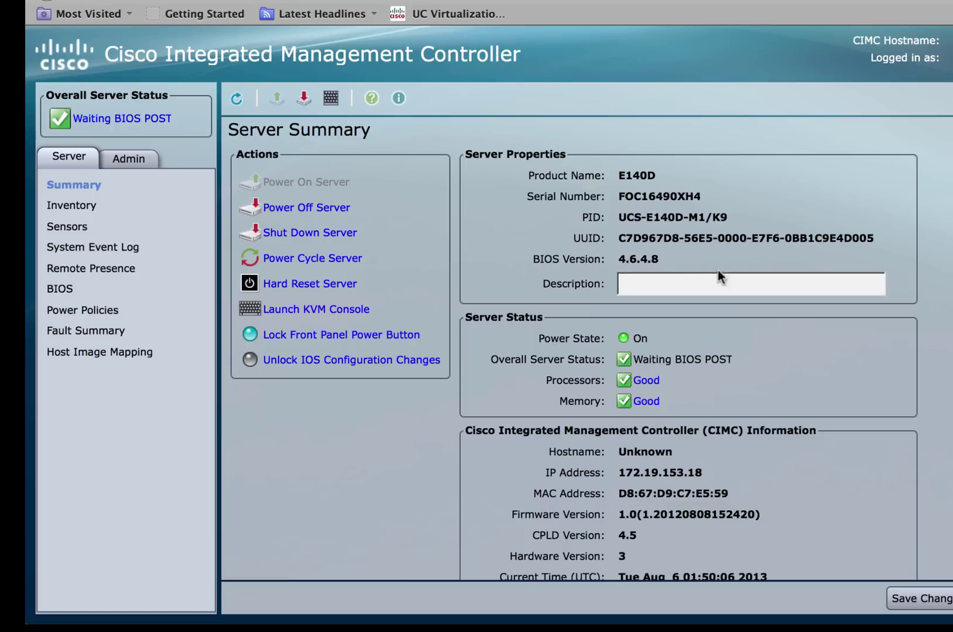
scroll(573, 363, "down", 4)
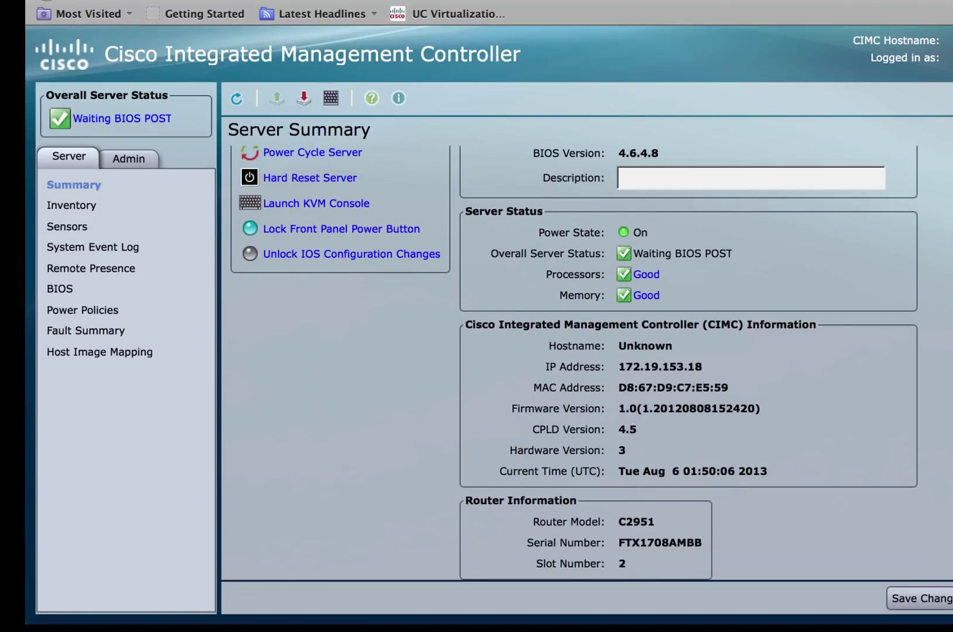
scroll(573, 363, "up", 3)
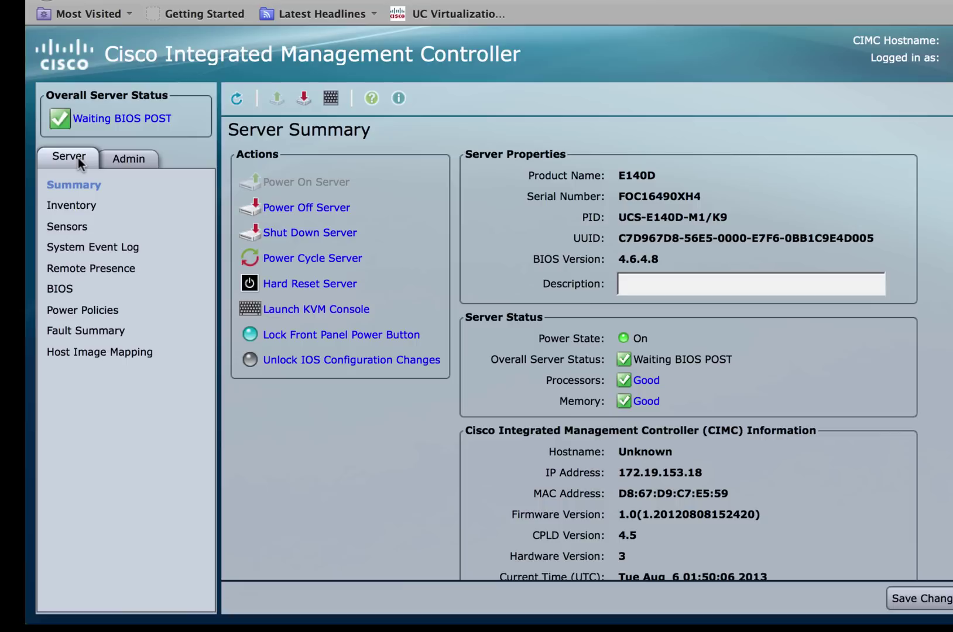
Open the BIOS page and start Install BIOS Firmware through the browser client.
left_click(66, 287)
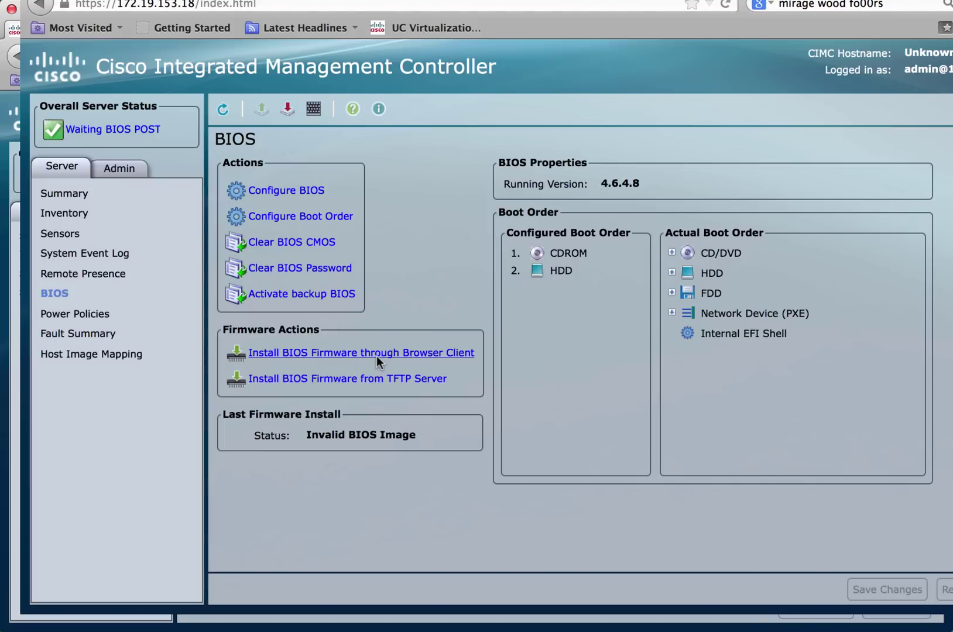
left_click(377, 356)
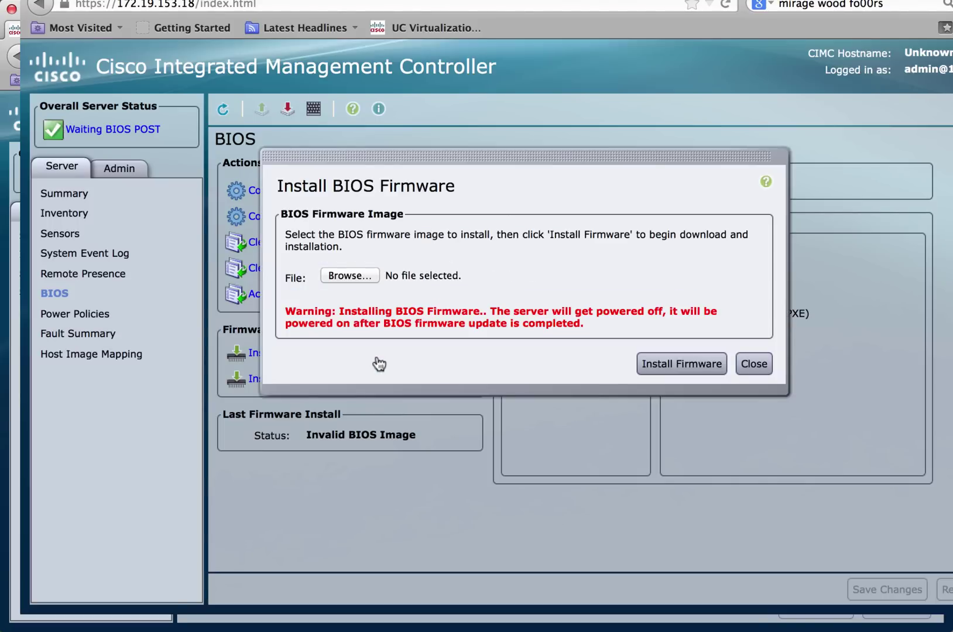
Choose DW_Signed_Bios_Image.bin.SPA as the BIOS image file to install.
left_click(352, 276)
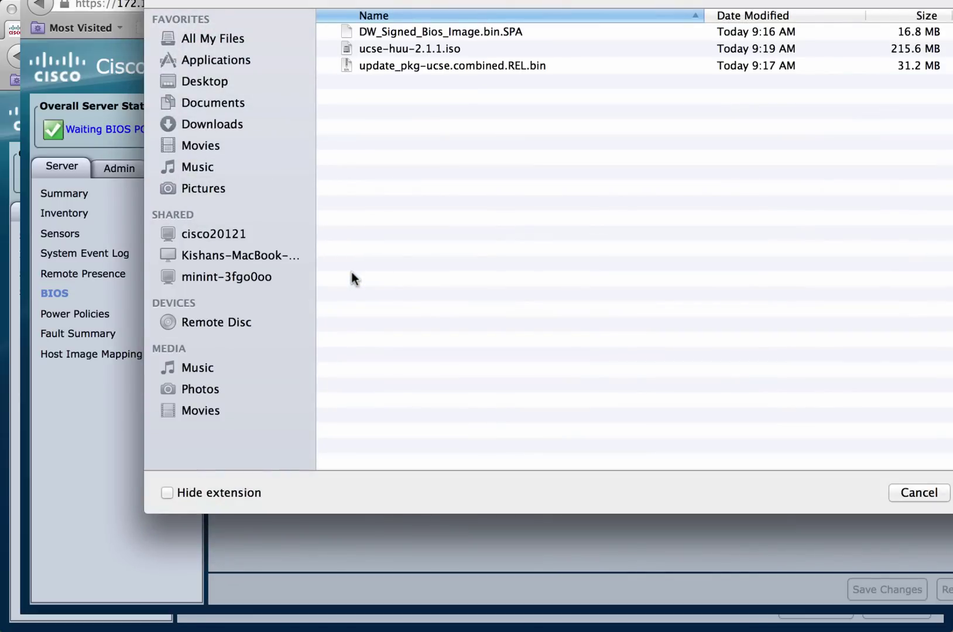
left_click(503, 32)
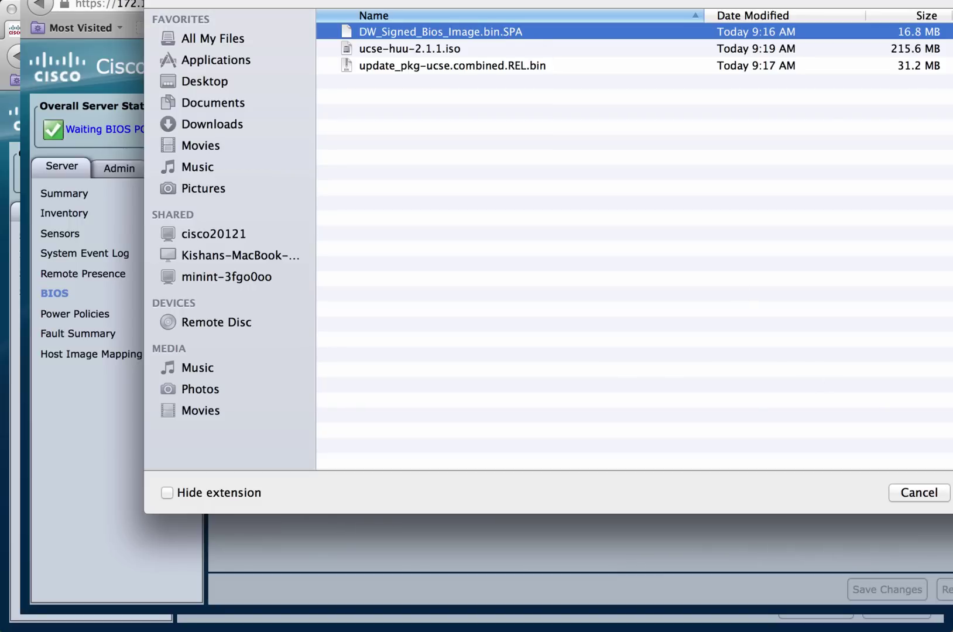
key("Return")
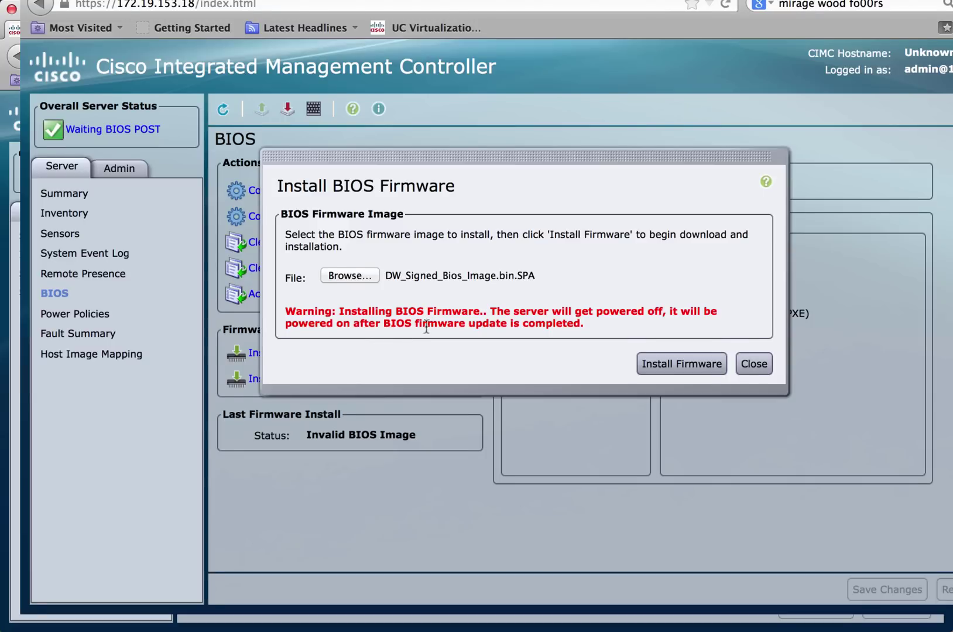
Install the chosen BIOS firmware, agreeing to power off the server for the update.
left_click(699, 373)
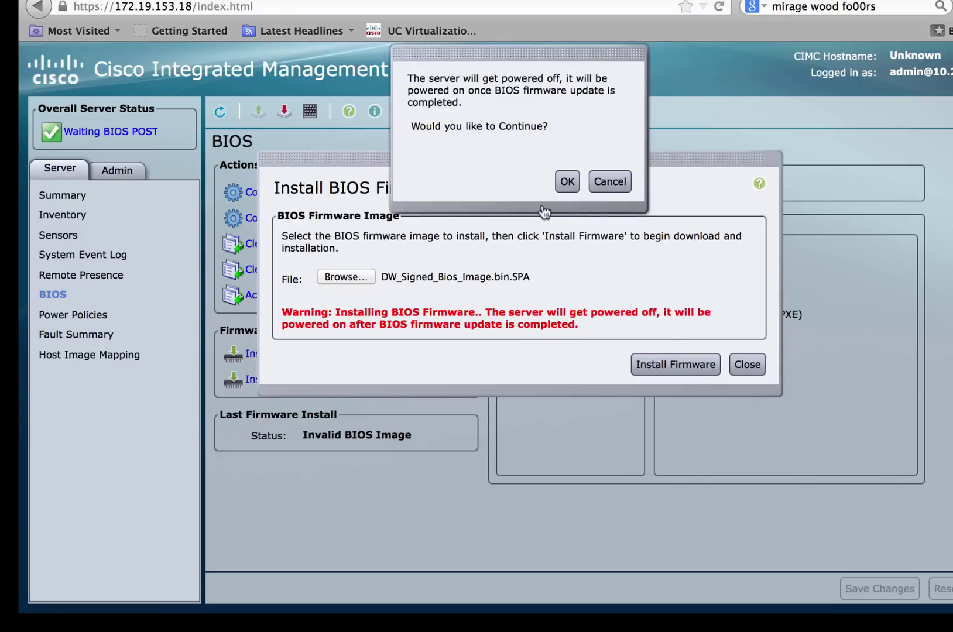
left_click(567, 182)
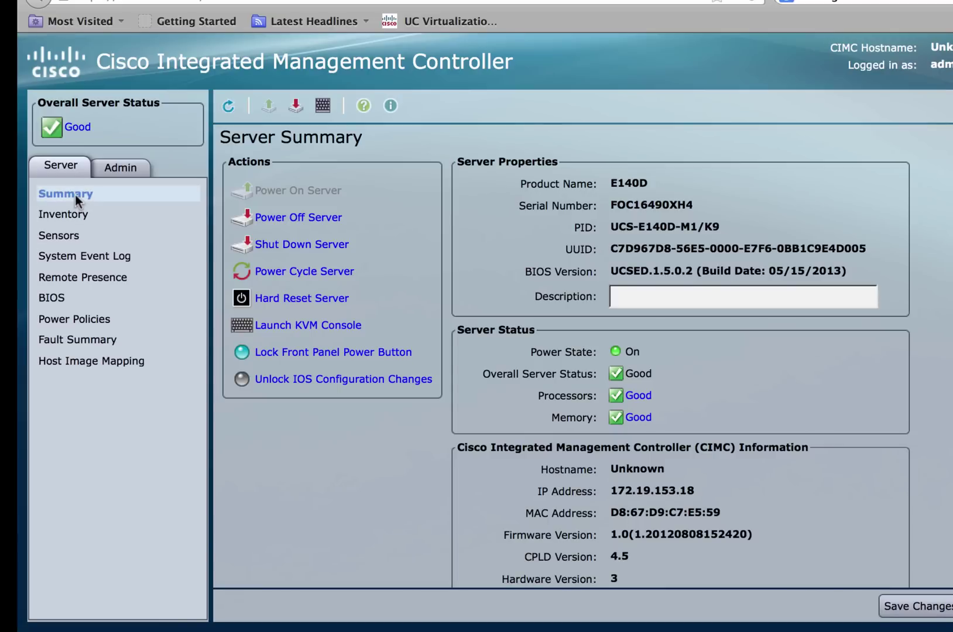
Refresh the Server Summary and check that the BIOS version reads UCSED.1.5.0.2.
left_click(75, 194)
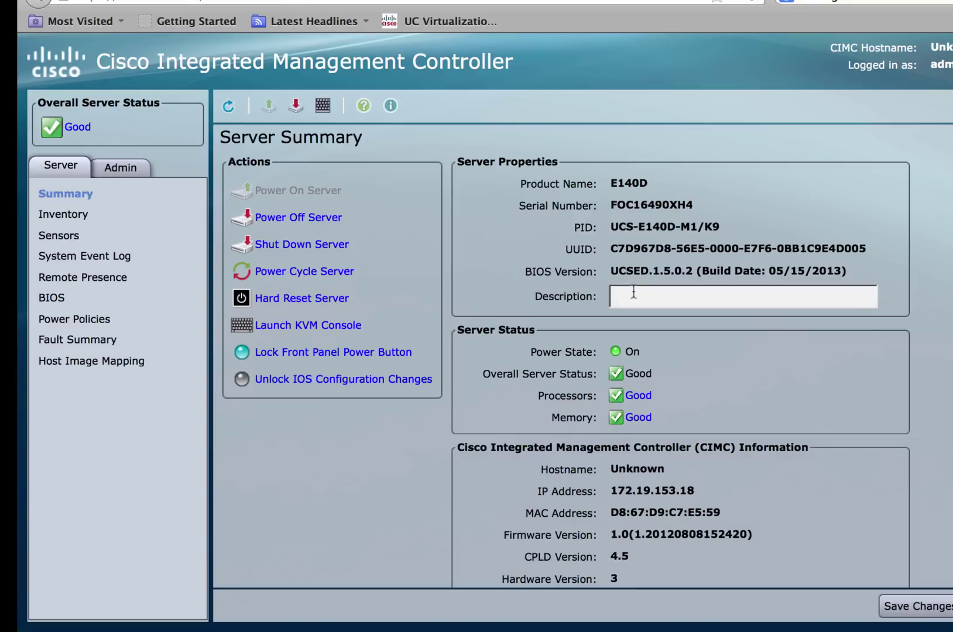
left_click_drag(610, 274, 858, 277)
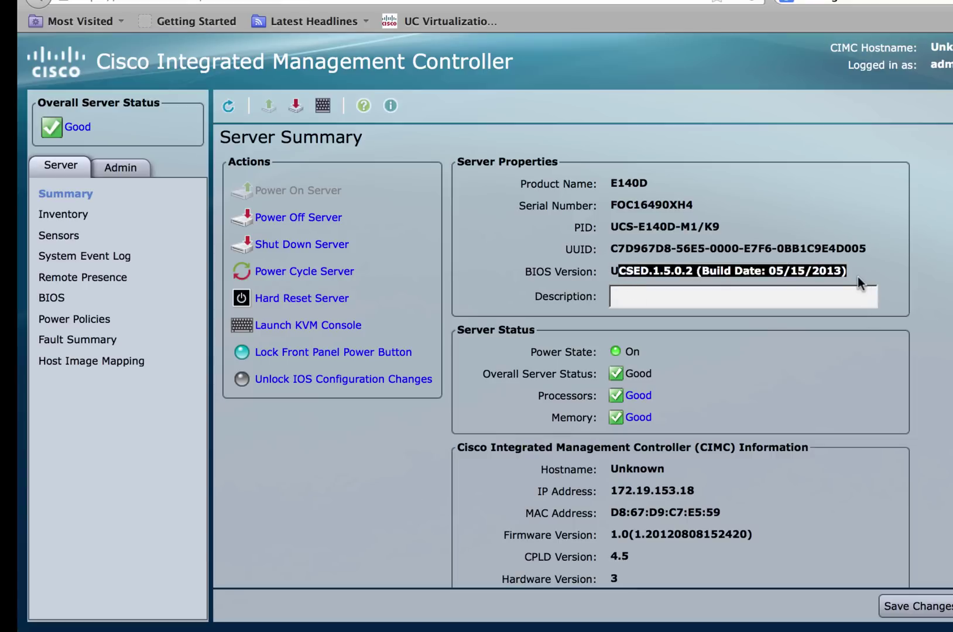
left_click(858, 277)
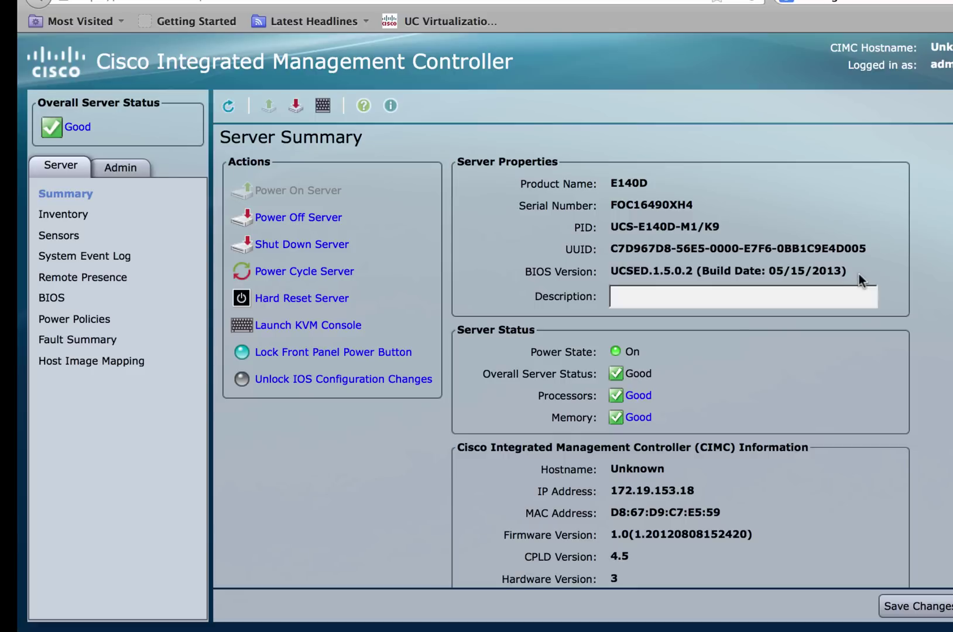
Go to Admin > Firmware Management, where CIMC runs version 1.0.
left_click(124, 168)
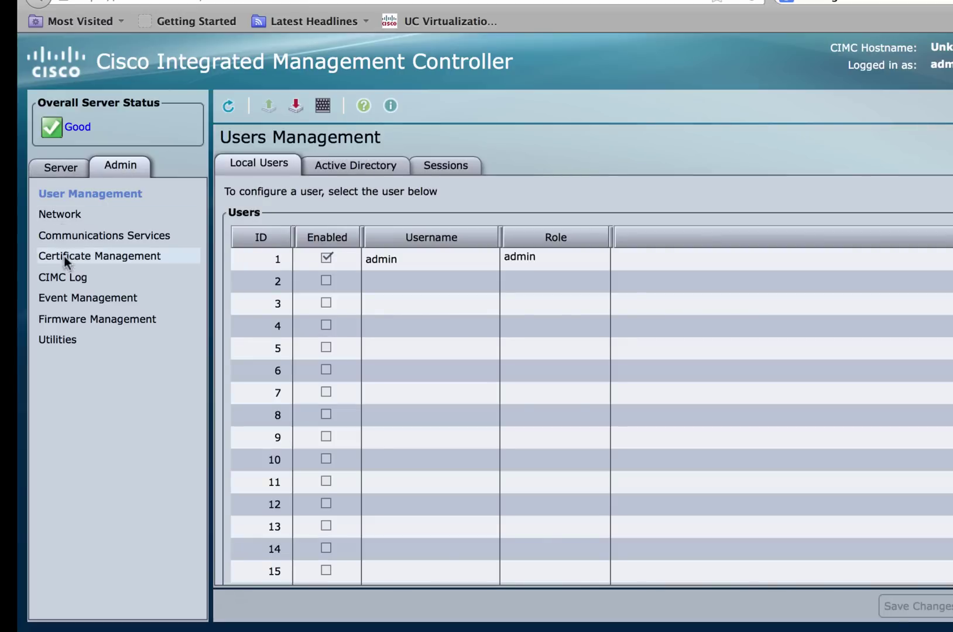
left_click(68, 321)
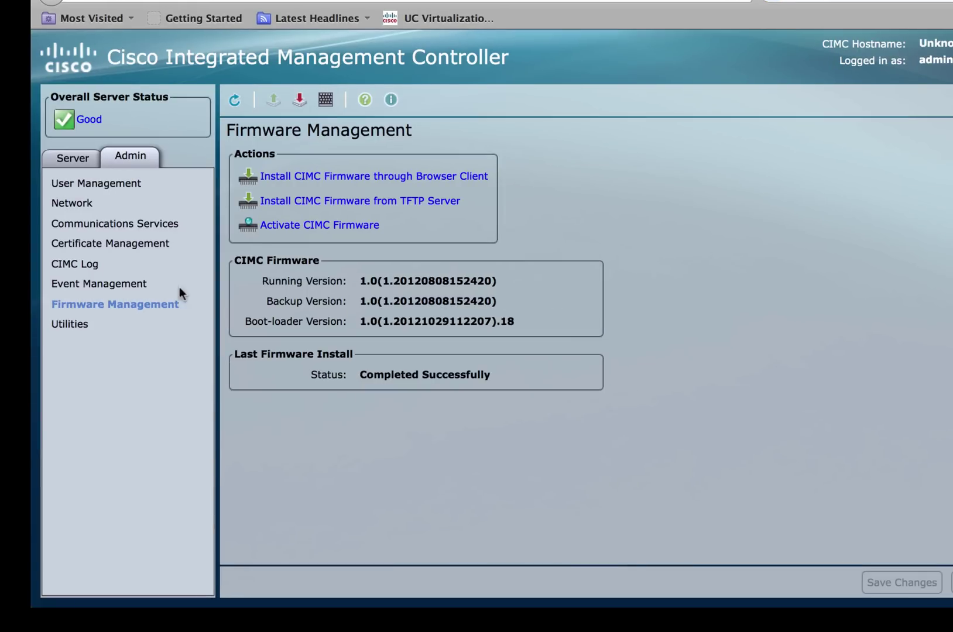
Install CIMC firmware from update_pkg-ucse.combined.REL.bin as backup version 2.1(1.20130726203500).
left_click(350, 177)
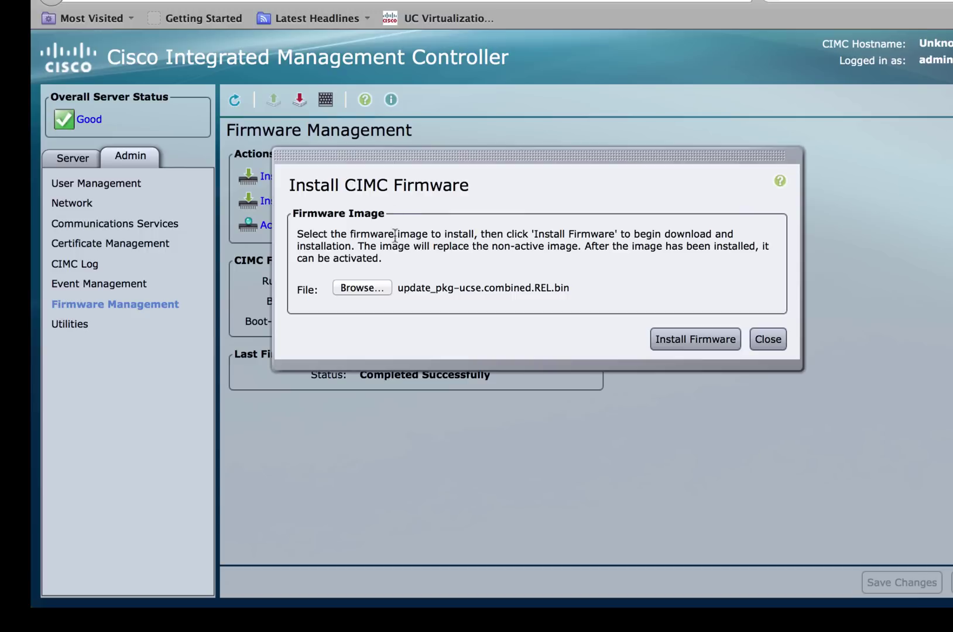
left_click(381, 288)
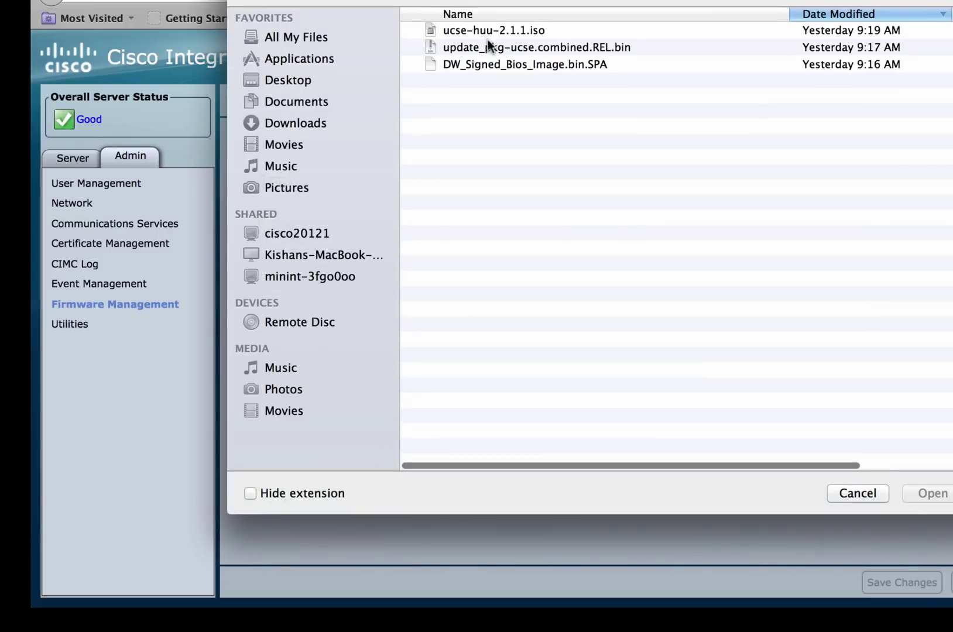
left_click(488, 41)
left_click(935, 500)
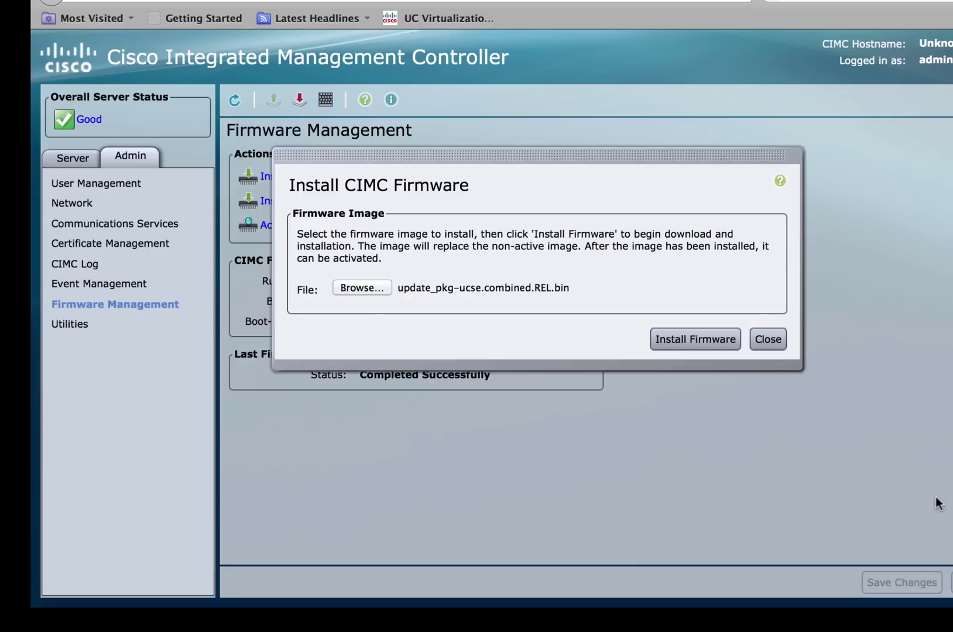
left_click(682, 339)
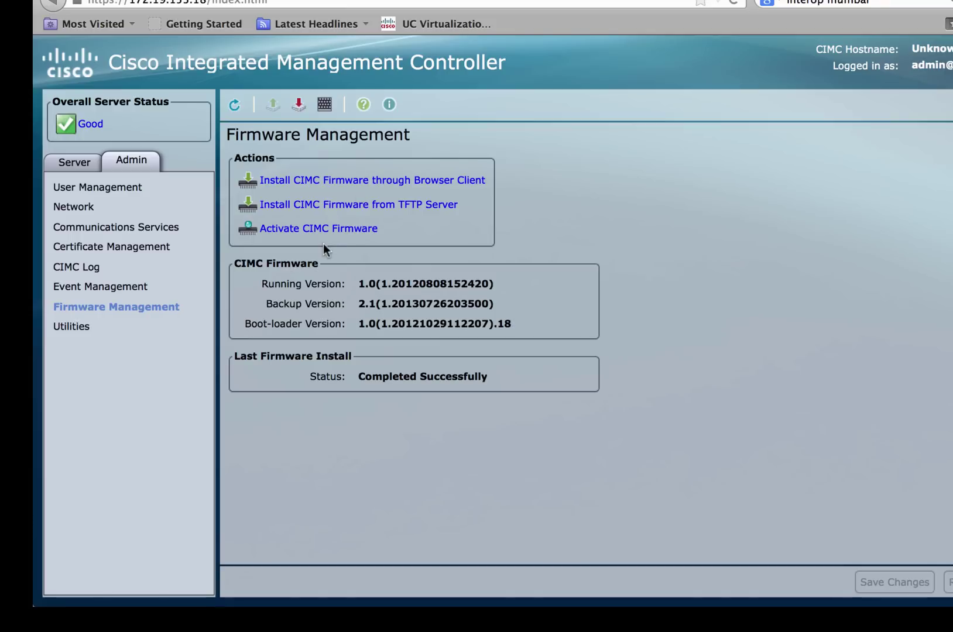
Activate the CIMC 2.1 firmware image and let the controller restart.
left_click(332, 231)
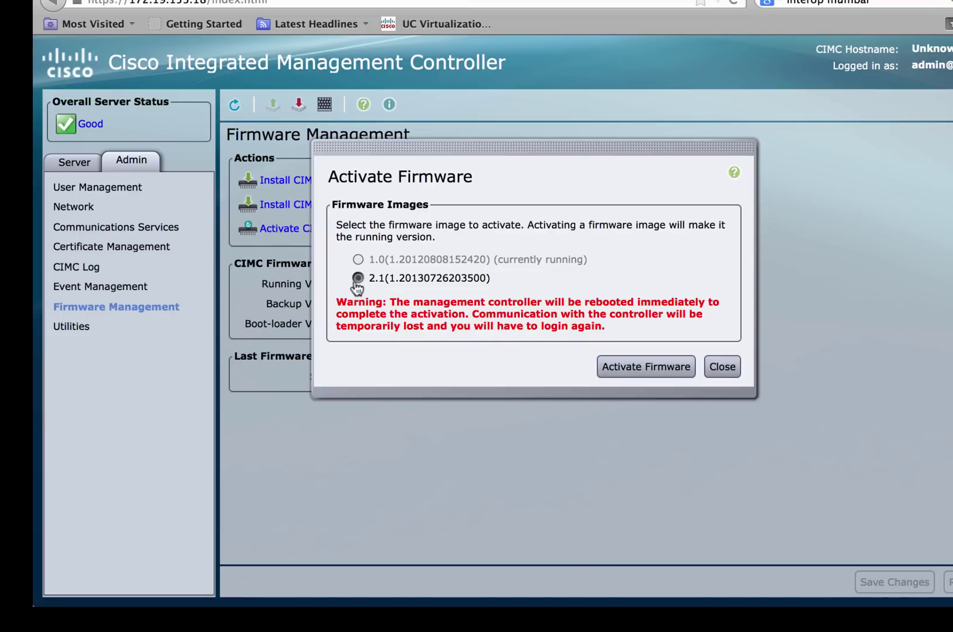
left_click(643, 365)
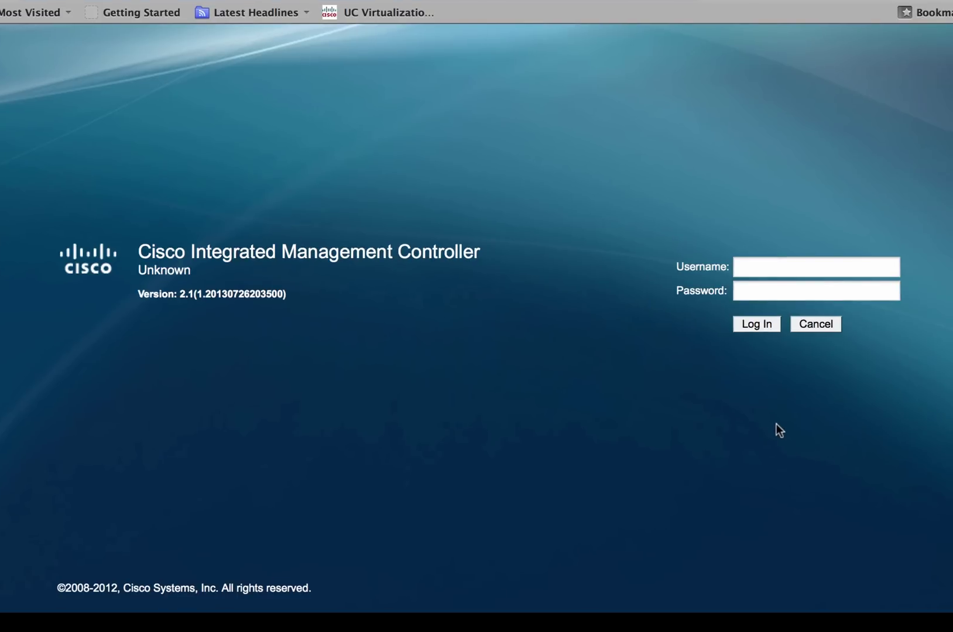
Sign back in as admin with the account password to see firmware 2.1.
left_click(769, 268)
type("admin")
key("Tab")
type("password")
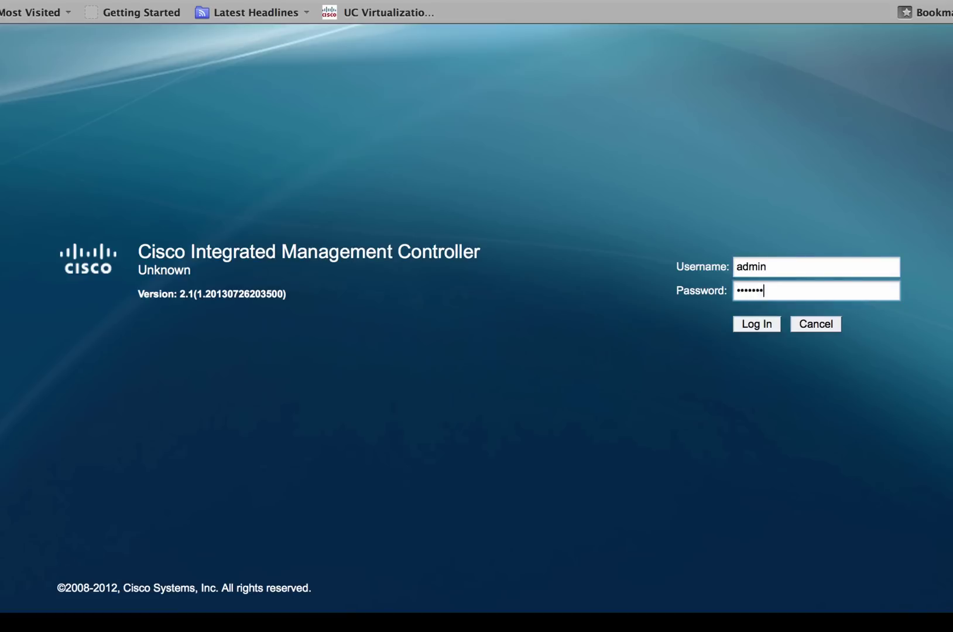
key("Return")
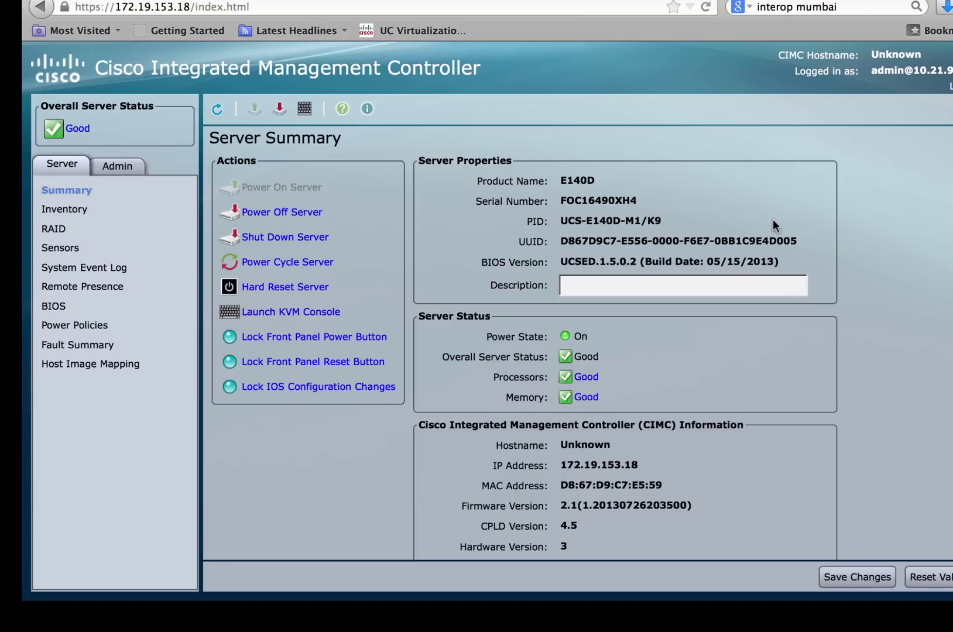
scroll(574, 299, "down", 2)
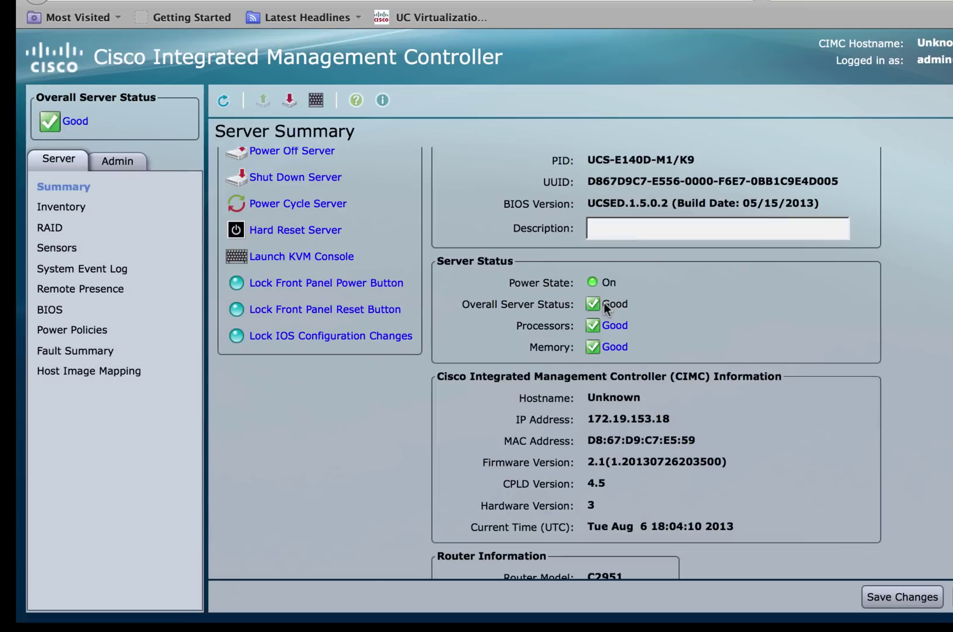